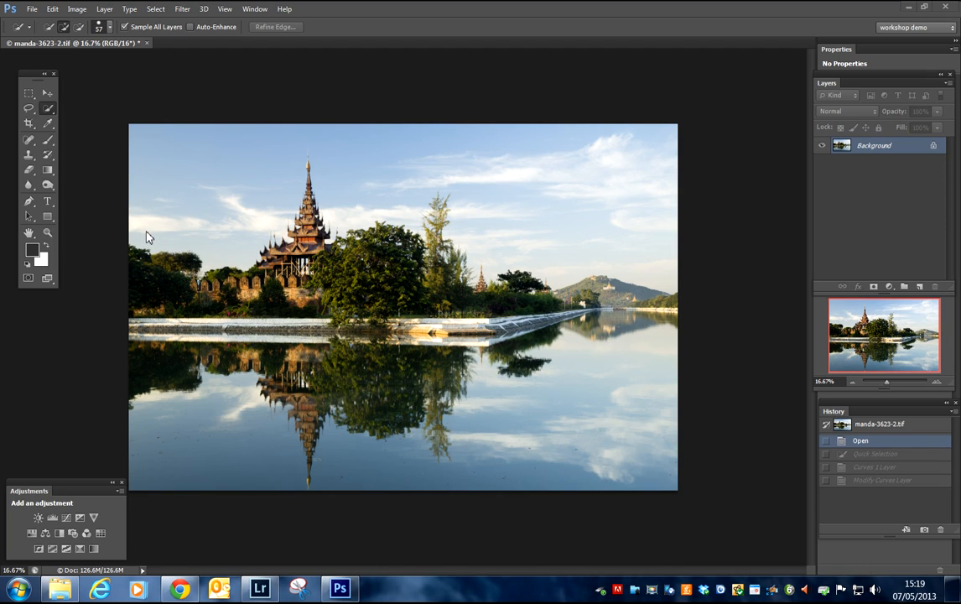
# Step: Use the Lasso to select the whole sky roughly, tracing through the temple and treeline and around the image's upper edges
pyautogui.click(29, 110)
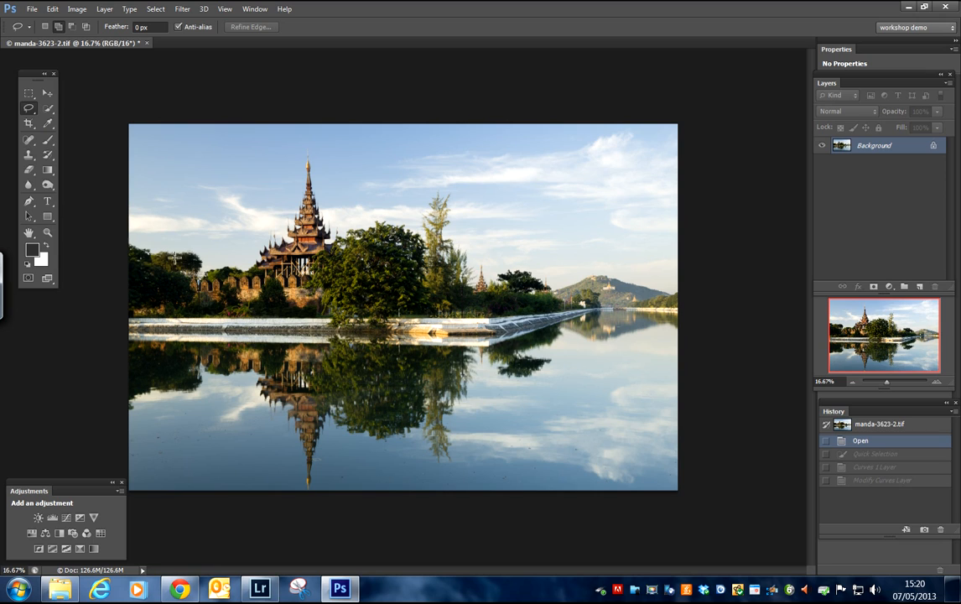
pyautogui.moveTo(203, 266)
pyautogui.mouseDown()
pyautogui.moveTo(511, 298)
pyautogui.moveTo(544, 292)
pyautogui.moveTo(677, 305)
pyautogui.moveTo(735, 296)
pyautogui.moveTo(812, 247)
pyautogui.moveTo(847, 120)
pyautogui.moveTo(714, 50)
pyautogui.moveTo(101, 19)
pyautogui.moveTo(71, 24)
pyautogui.moveTo(29, 132)
pyautogui.moveTo(21, 248)
pyautogui.mouseUp()
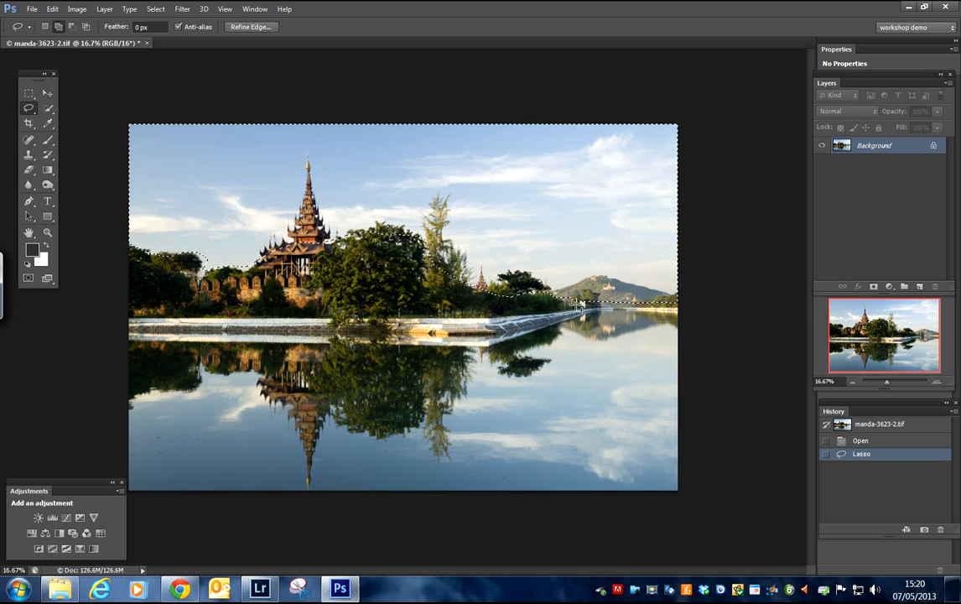
# Step: Feather the sky selection by 300 pixels and add a Curves adjustment layer masked to it
pyautogui.click(155, 9)
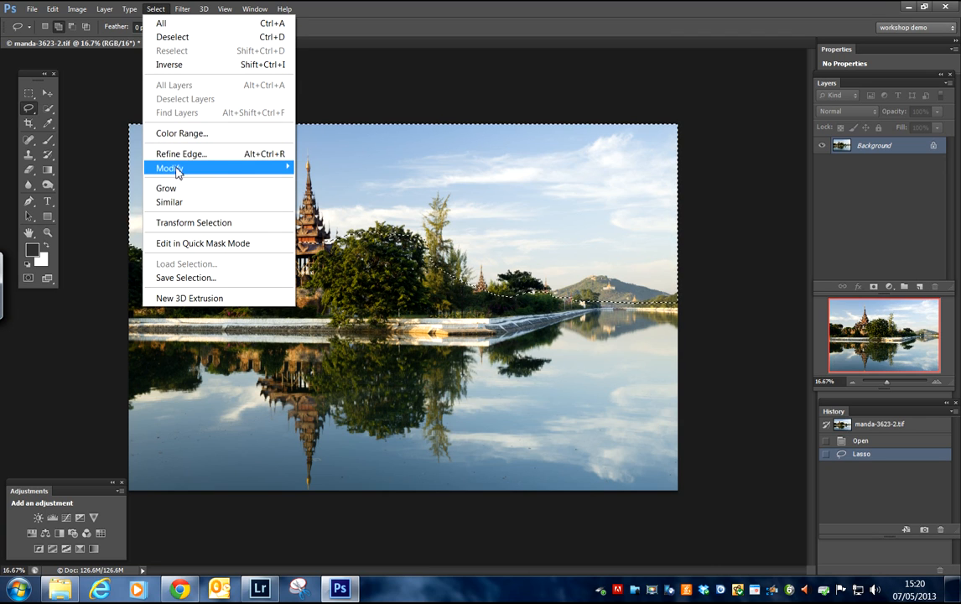
pyautogui.moveTo(174, 170)
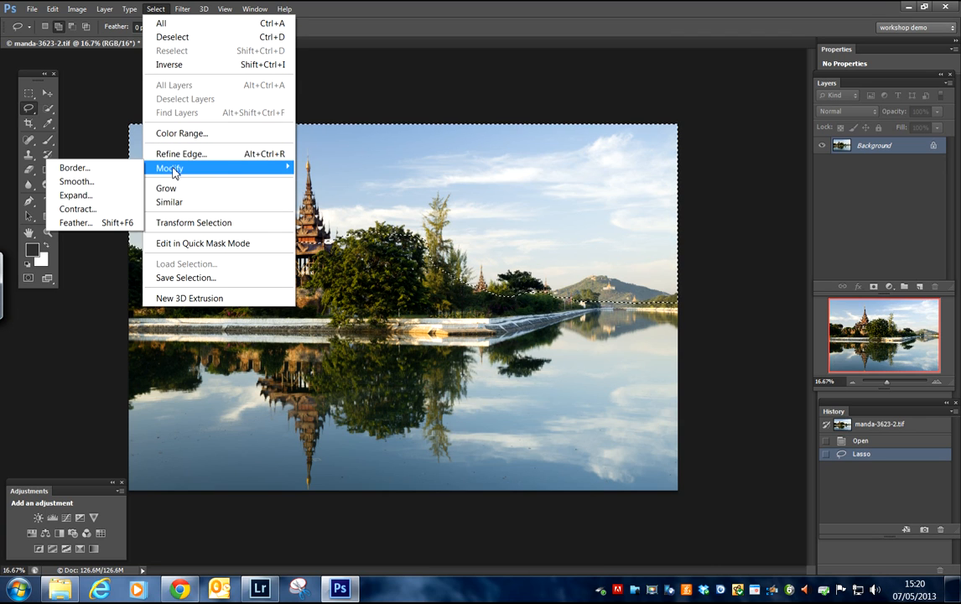
pyautogui.click(85, 221)
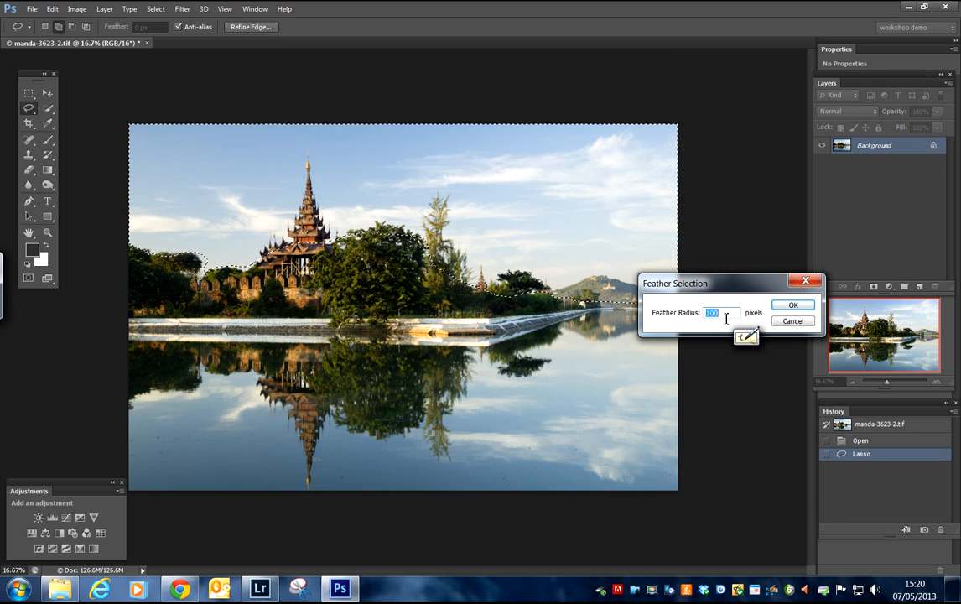
pyautogui.write('300')
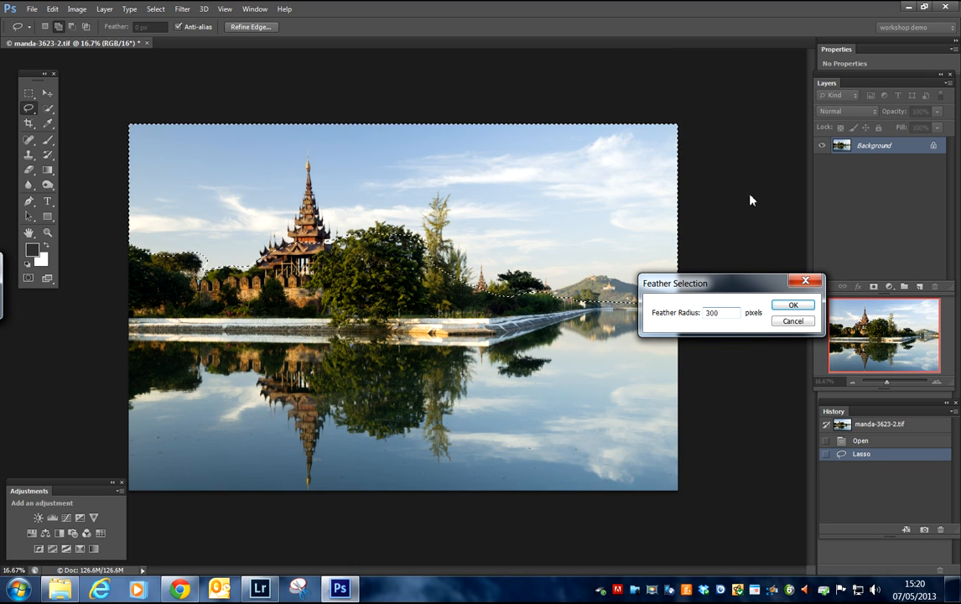
pyautogui.click(792, 304)
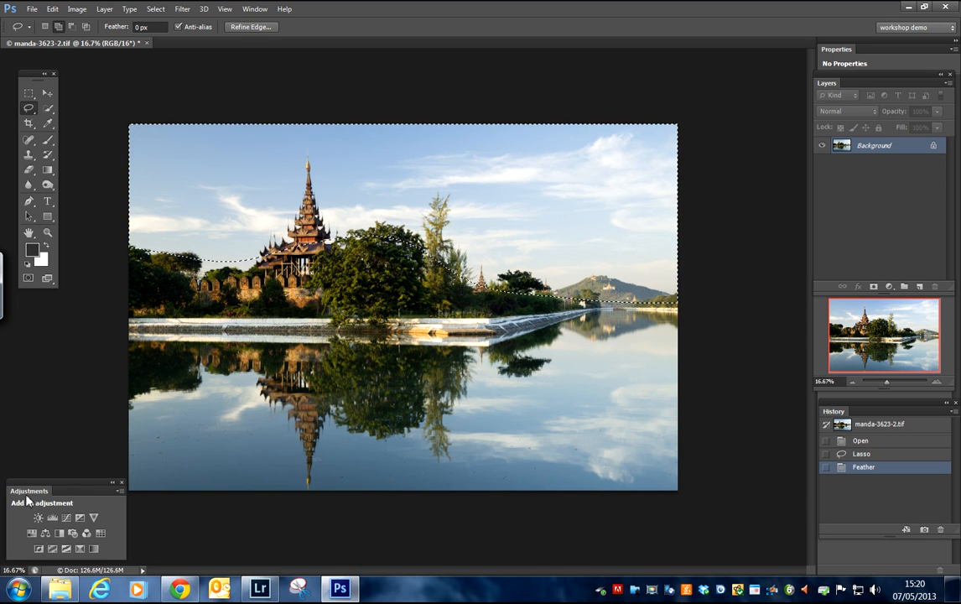
pyautogui.click(66, 518)
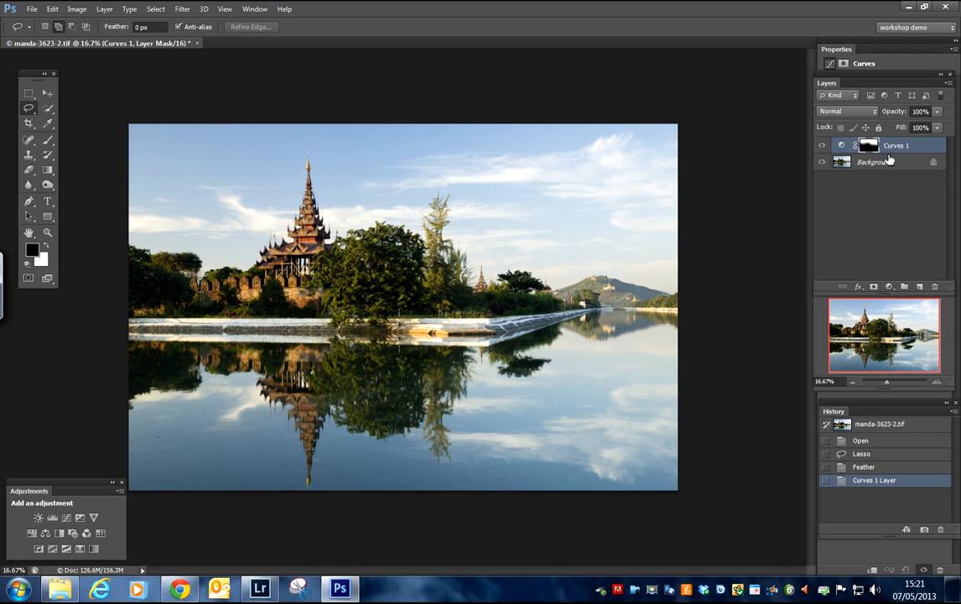
pyautogui.click(75, 10)
pyautogui.moveTo(98, 47)
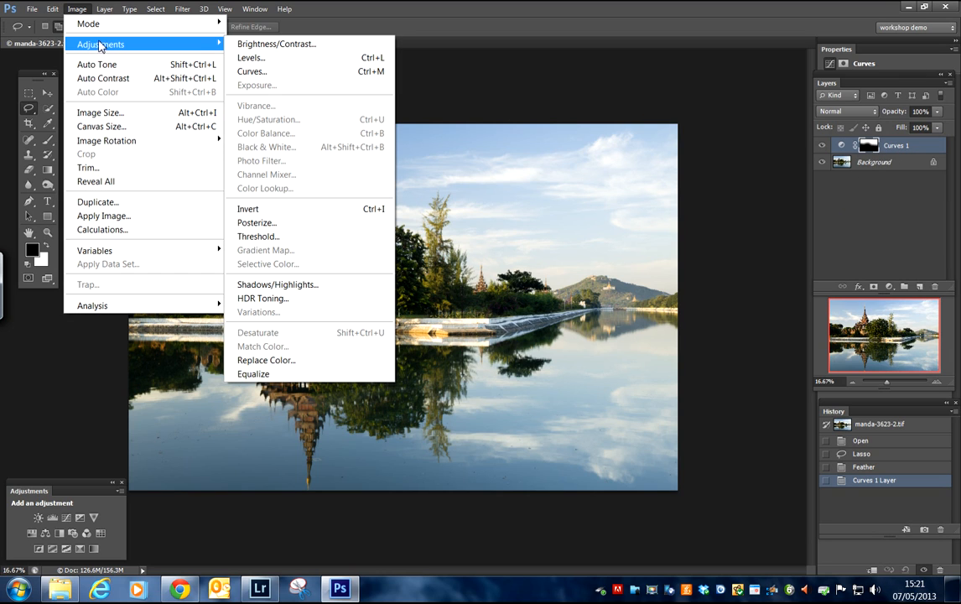
pyautogui.click(764, 86)
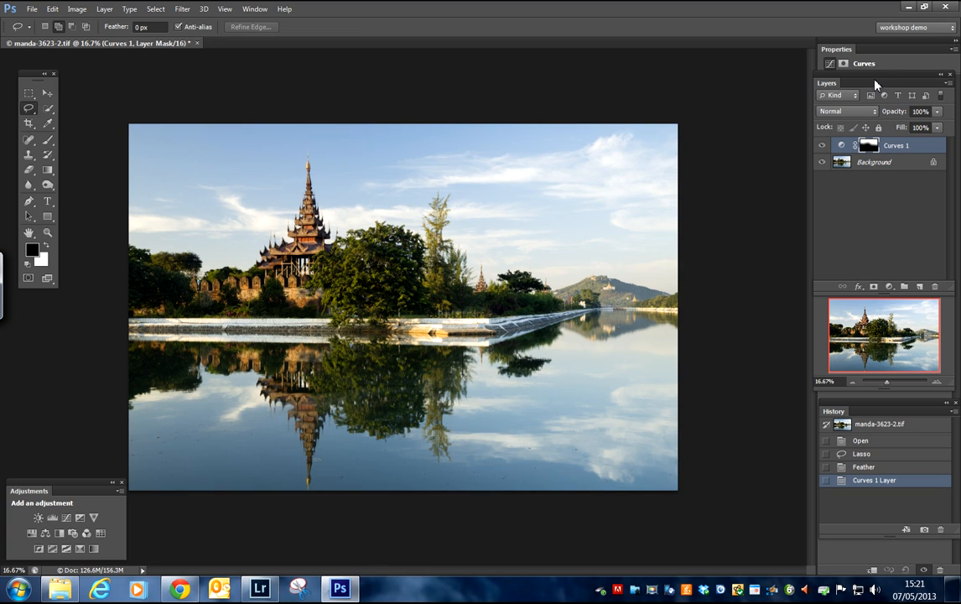
# Step: Uncover the curve graph and darken the sky by pulling the curve's midpoint down to input 170, output 97
pyautogui.moveTo(820, 83); pyautogui.dragTo(712, 62)
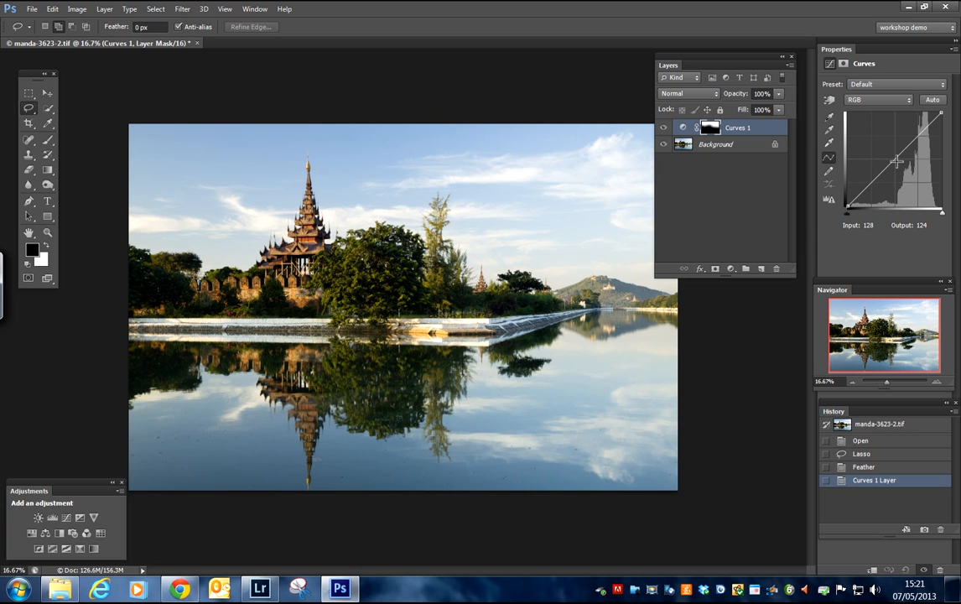
pyautogui.moveTo(895, 161); pyautogui.dragTo(905, 171)
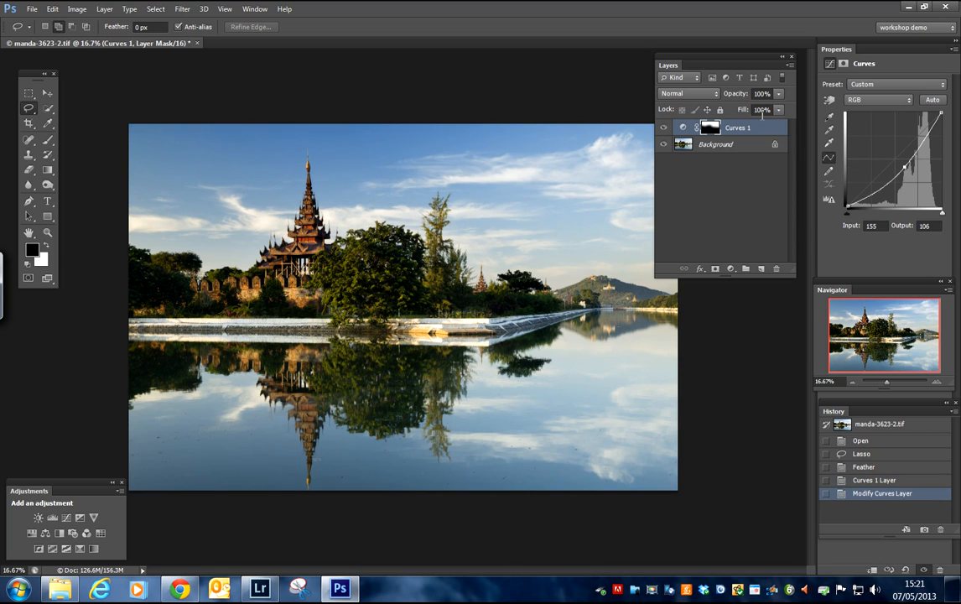
pyautogui.moveTo(756, 65); pyautogui.dragTo(775, 65)
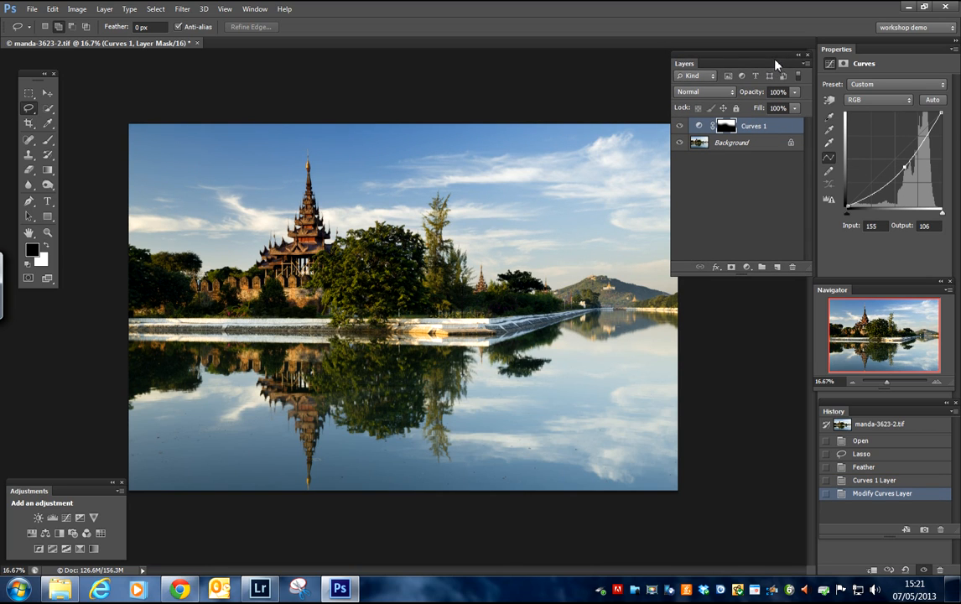
pyautogui.moveTo(908, 167); pyautogui.dragTo(907, 169)
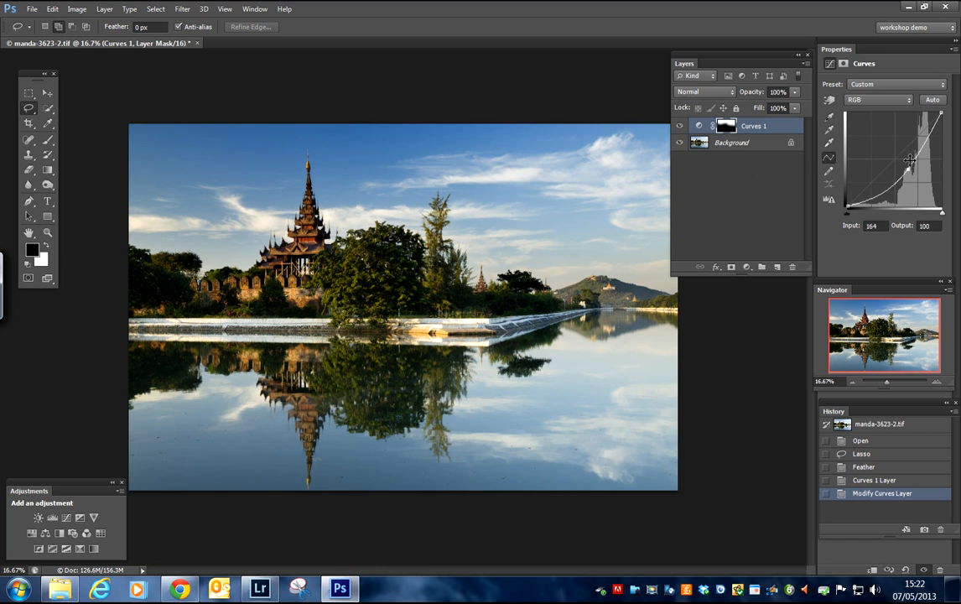
pyautogui.moveTo(907, 170); pyautogui.dragTo(908, 172)
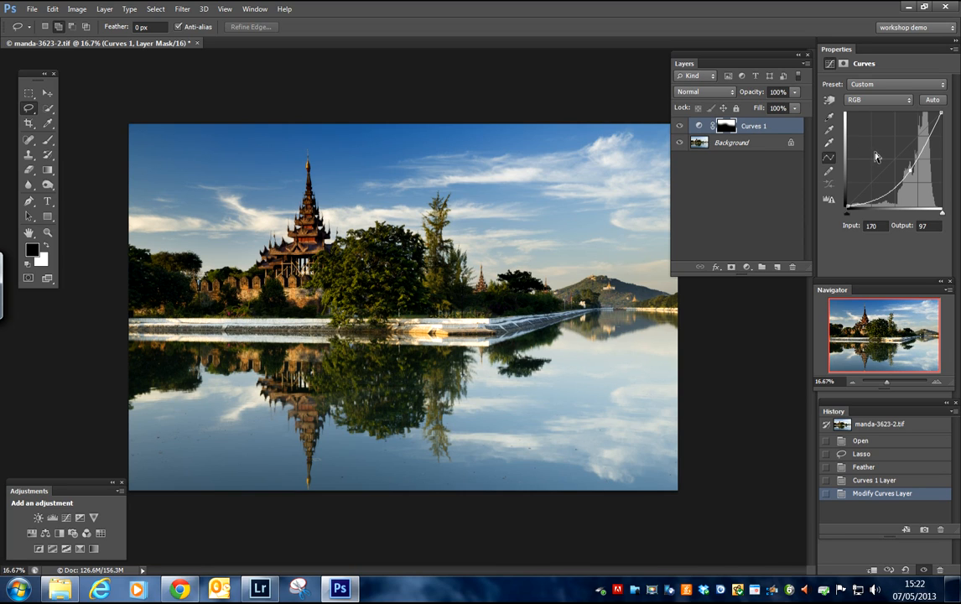
# Step: Add a Curves layer without an active selection to inspect its mask, and revert to the sky's curve edit in the history
pyautogui.click(799, 56)
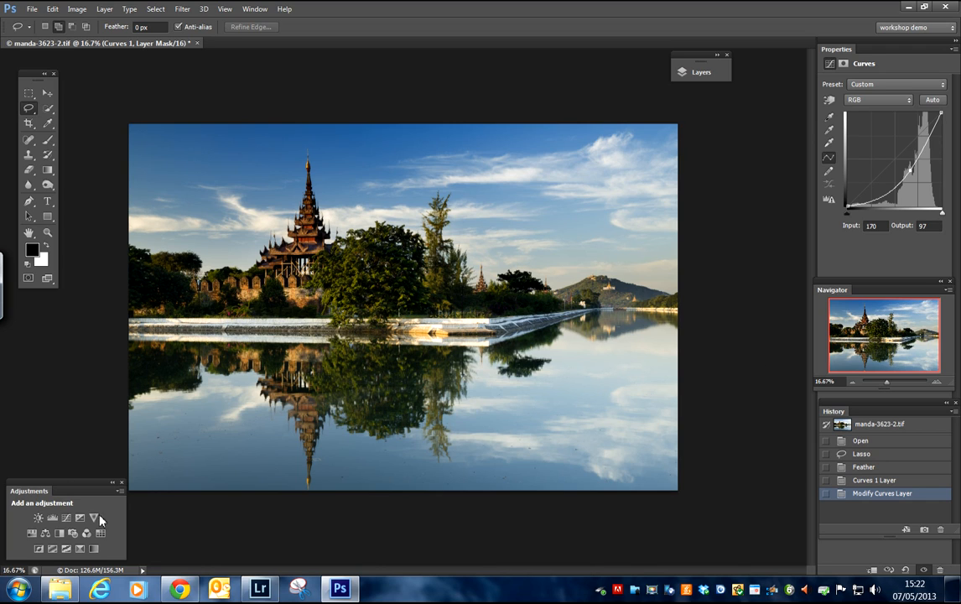
pyautogui.click(66, 518)
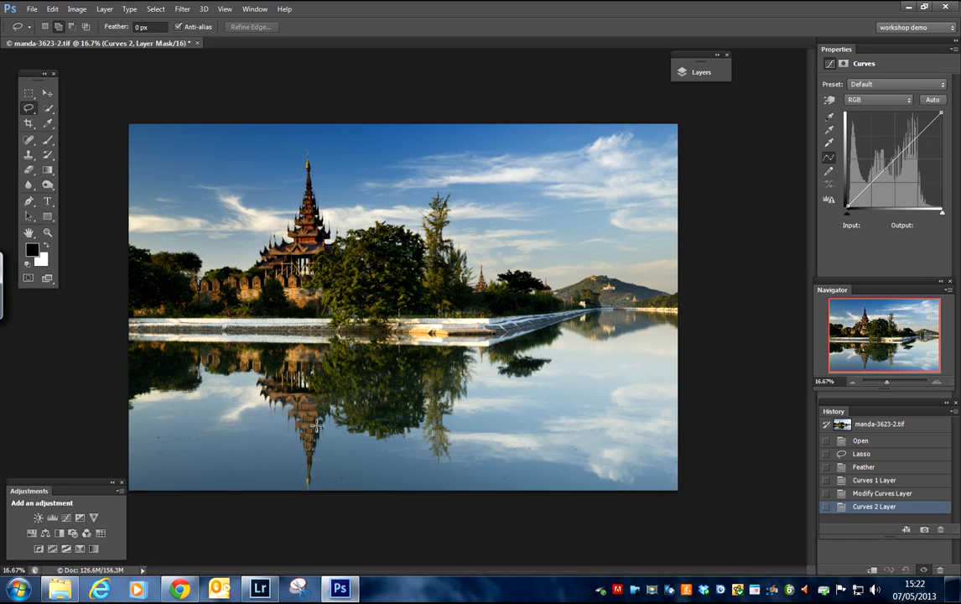
pyautogui.click(719, 70)
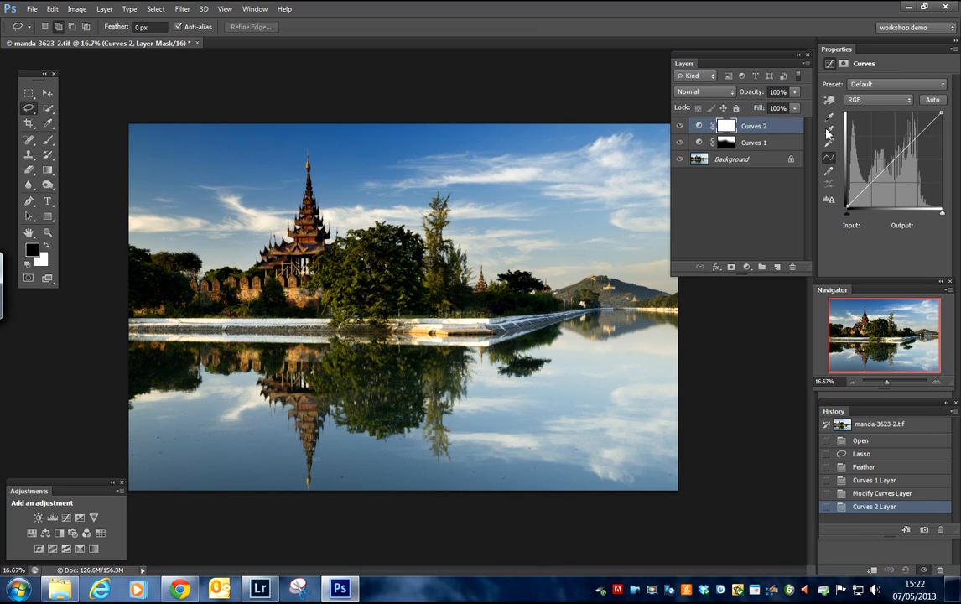
pyautogui.click(880, 494)
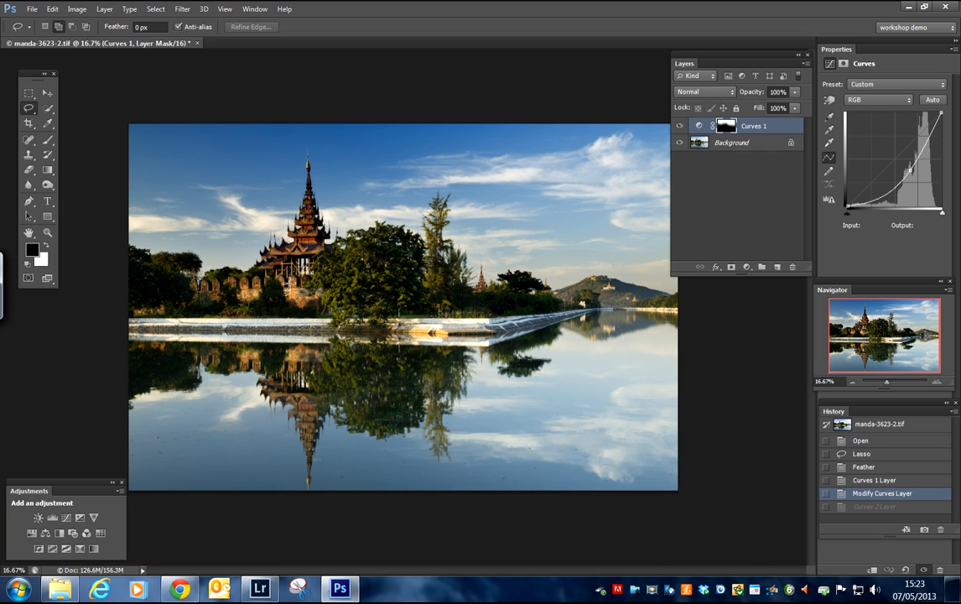
# Step: Select the open water around the tree and temple reflections with the Quick Selection tool
pyautogui.click(49, 110)
pyautogui.moveTo(209, 421)
pyautogui.mouseDown()
pyautogui.moveTo(168, 429)
pyautogui.moveTo(232, 425)
pyautogui.moveTo(291, 464)
pyautogui.moveTo(427, 464)
pyautogui.moveTo(473, 453)
pyautogui.moveTo(469, 420)
pyautogui.moveTo(480, 401)
pyautogui.moveTo(566, 381)
pyautogui.moveTo(584, 356)
pyautogui.mouseUp()
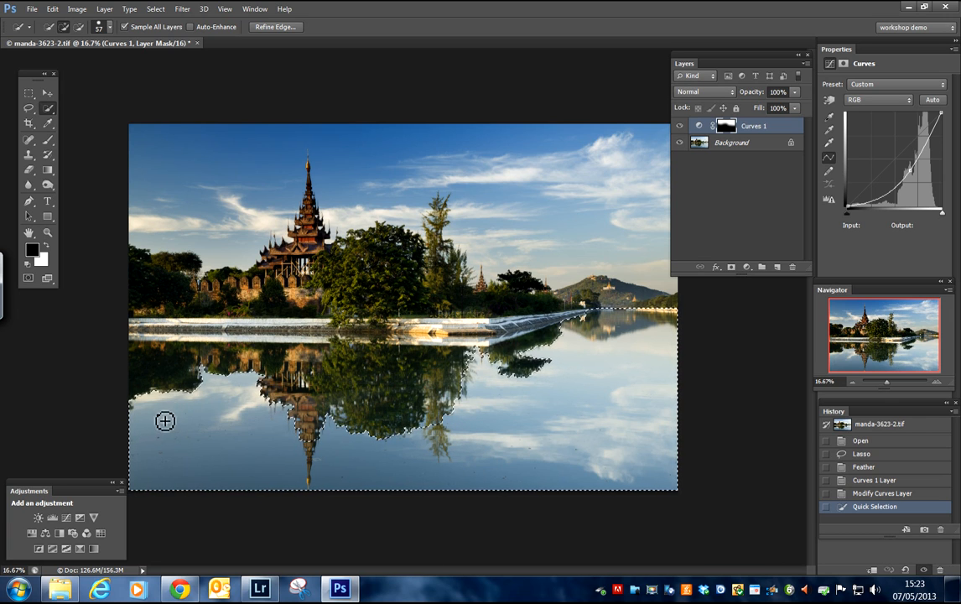
# Step: Add a Curves layer to the unfeathered water selection, lower its shadows and set the highlight point to input 204, output 189
pyautogui.click(67, 520)
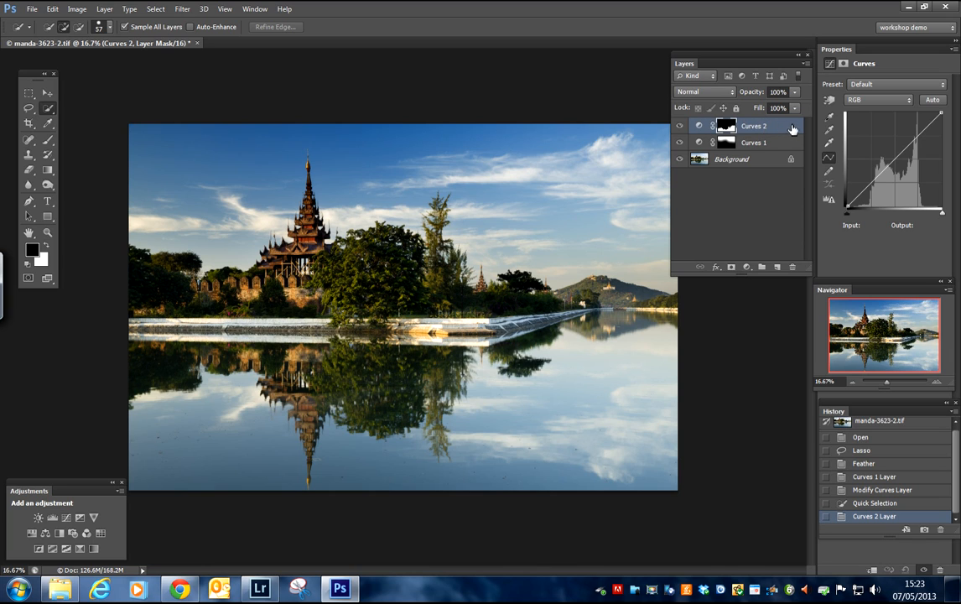
pyautogui.moveTo(896, 162); pyautogui.dragTo(872, 193)
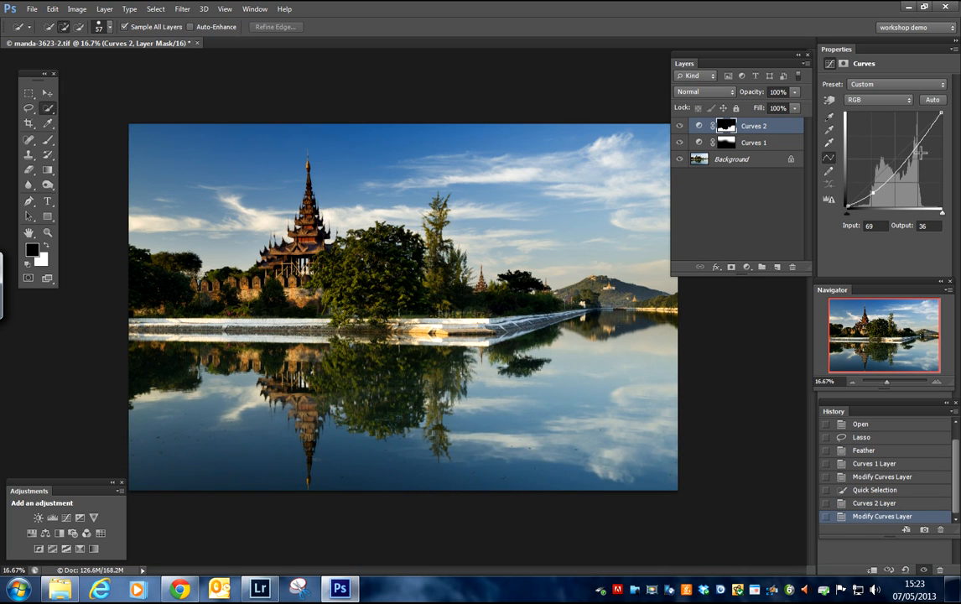
pyautogui.click(921, 139)
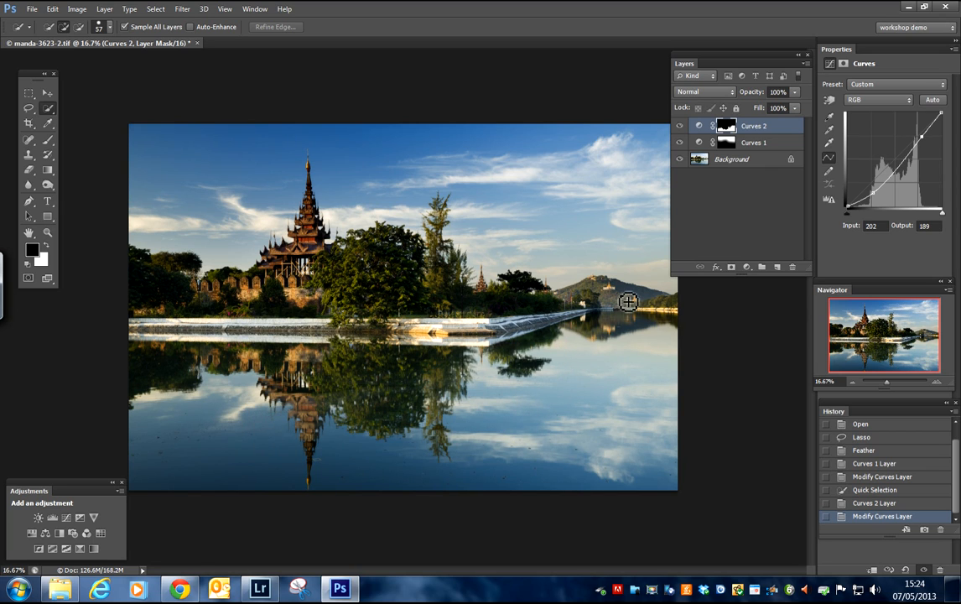
pyautogui.click(873, 195)
pyautogui.click(923, 140)
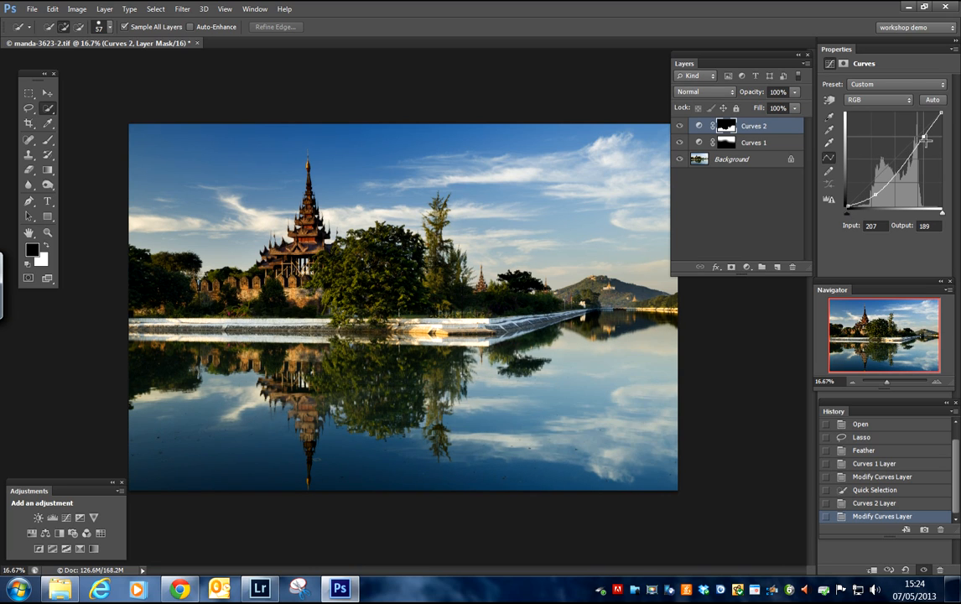
pyautogui.moveTo(924, 140); pyautogui.dragTo(924, 140)
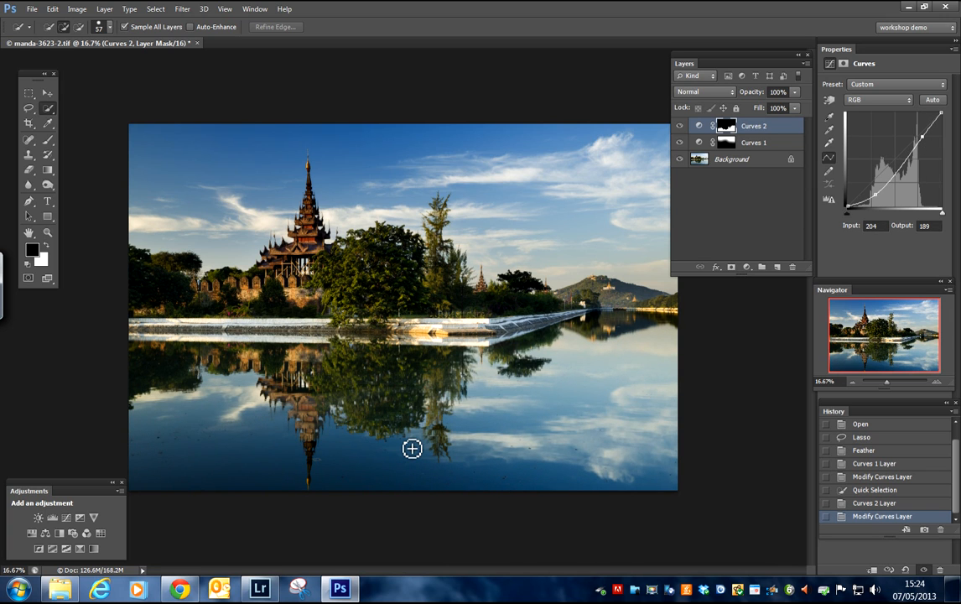
# Step: Examine the mask edges around the temple and tree reflections, and revert the history to the Quick Selection state
pyautogui.hotkey('ctrl', '+')
pyautogui.hotkey('ctrl', '+')
pyautogui.hotkey('ctrl', '+')
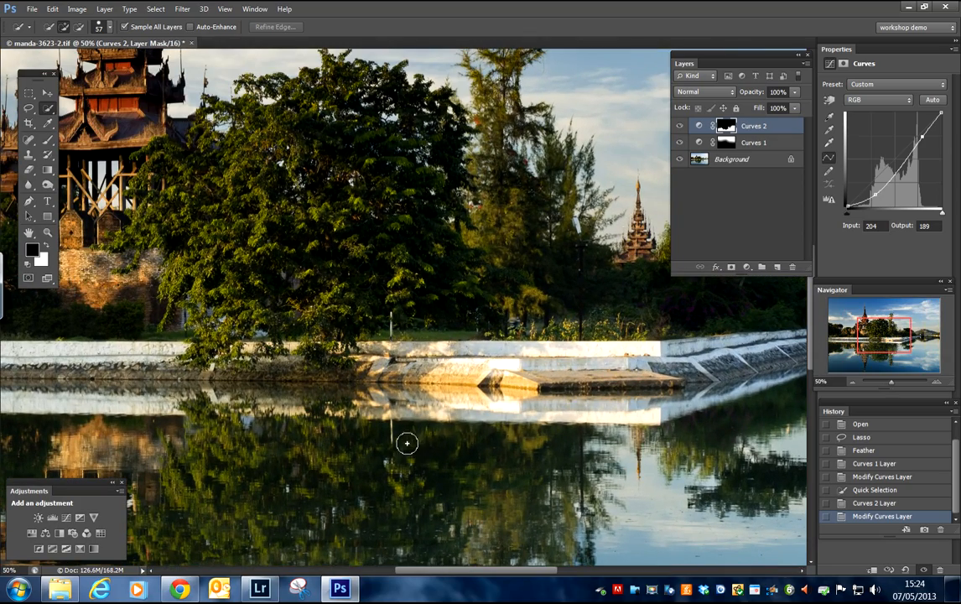
pyautogui.moveTo(865, 365); pyautogui.dragTo(863, 369)
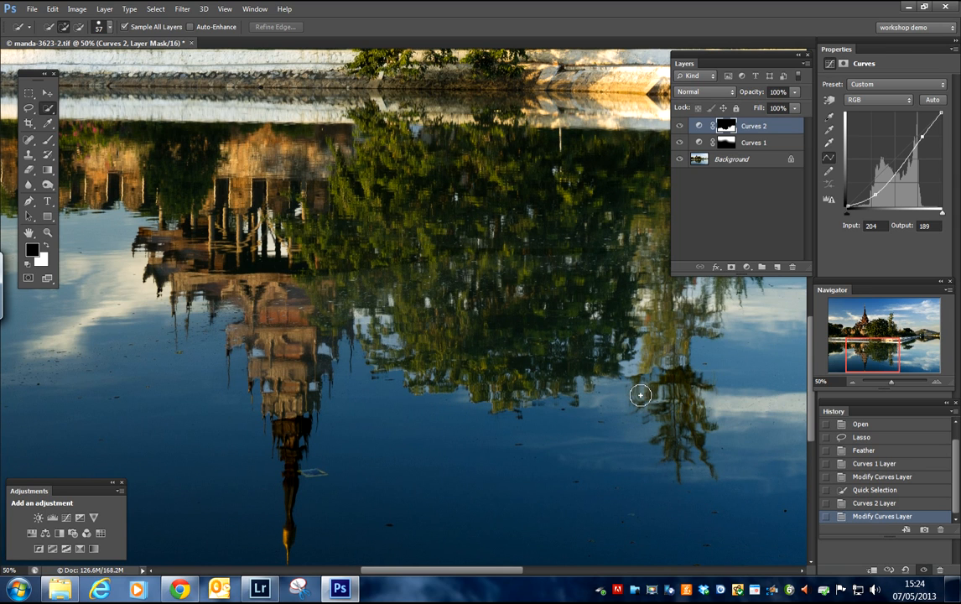
pyautogui.hotkey('ctrl', '-')
pyautogui.hotkey('ctrl', '-')
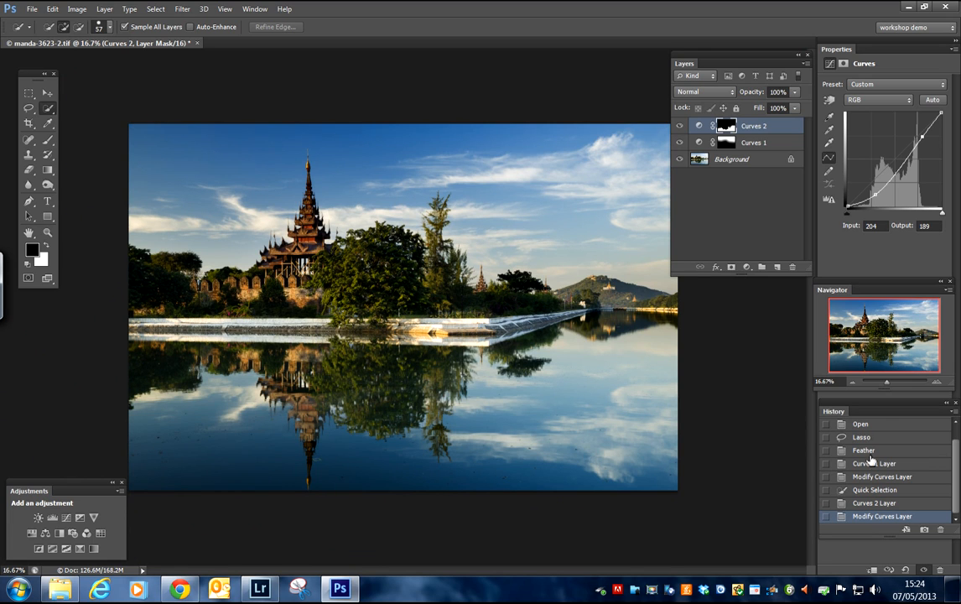
pyautogui.click(875, 503)
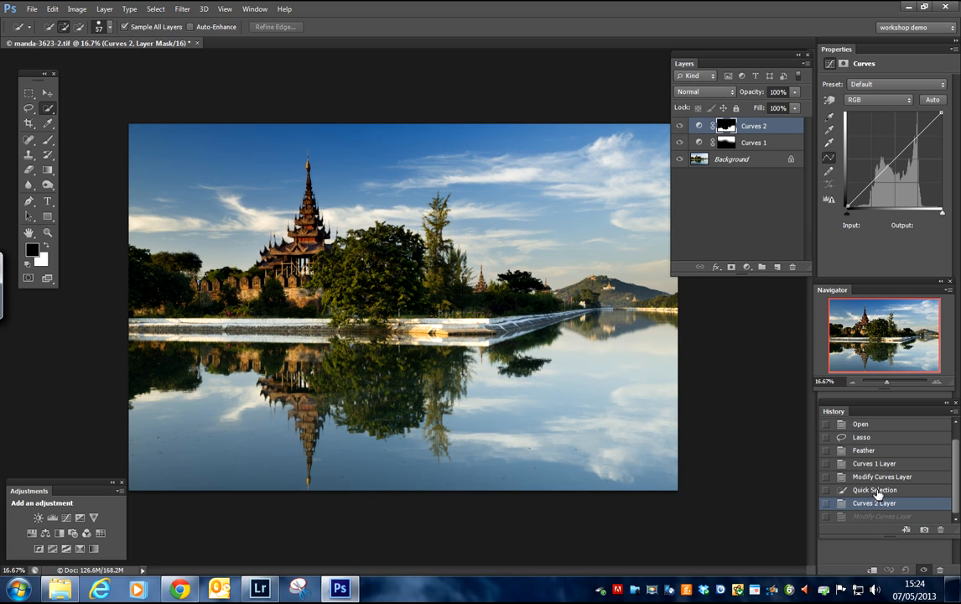
pyautogui.click(880, 494)
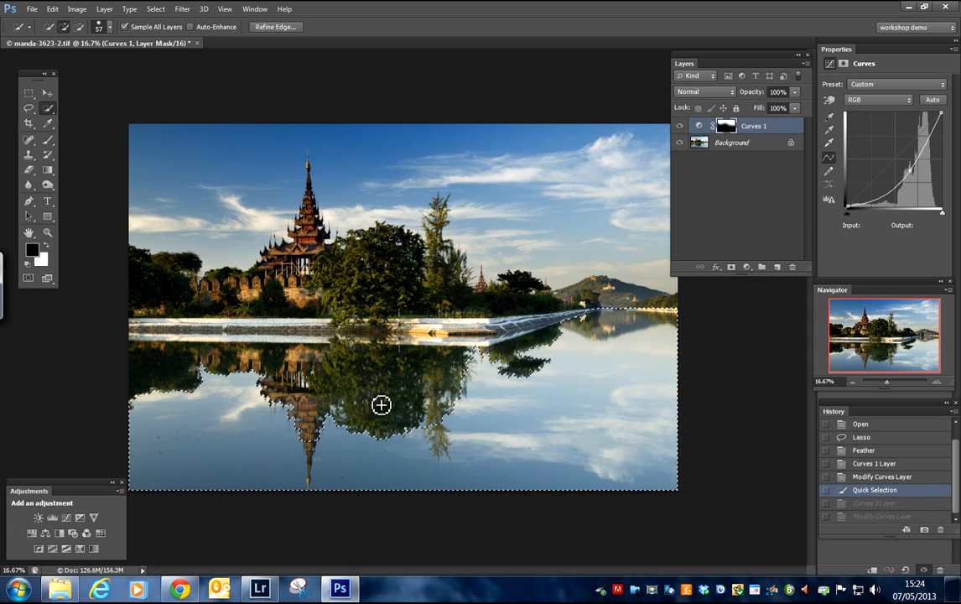
# Step: Feather the water selection with a radius of 200 pixels
pyautogui.click(75, 11)
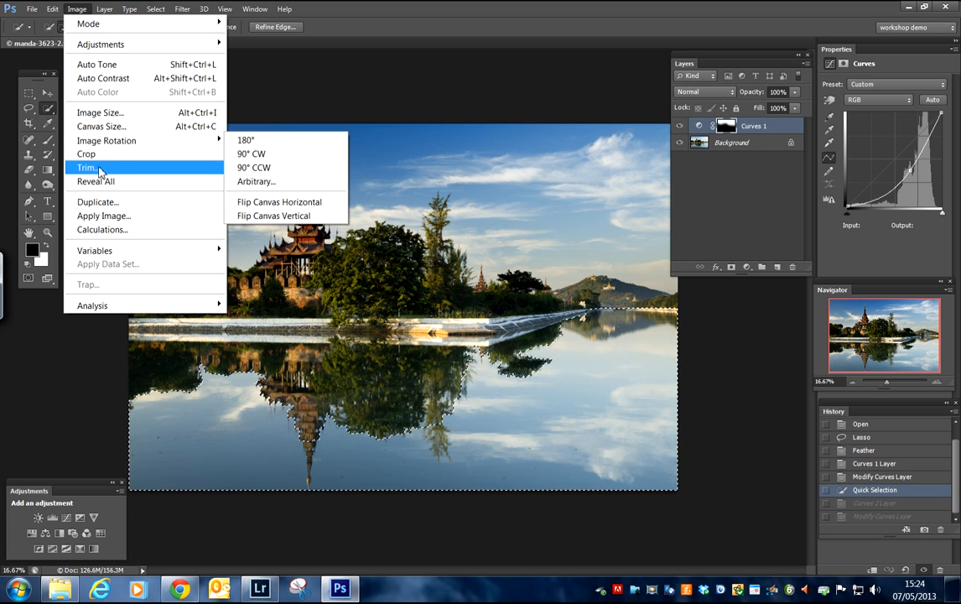
pyautogui.moveTo(149, 12)
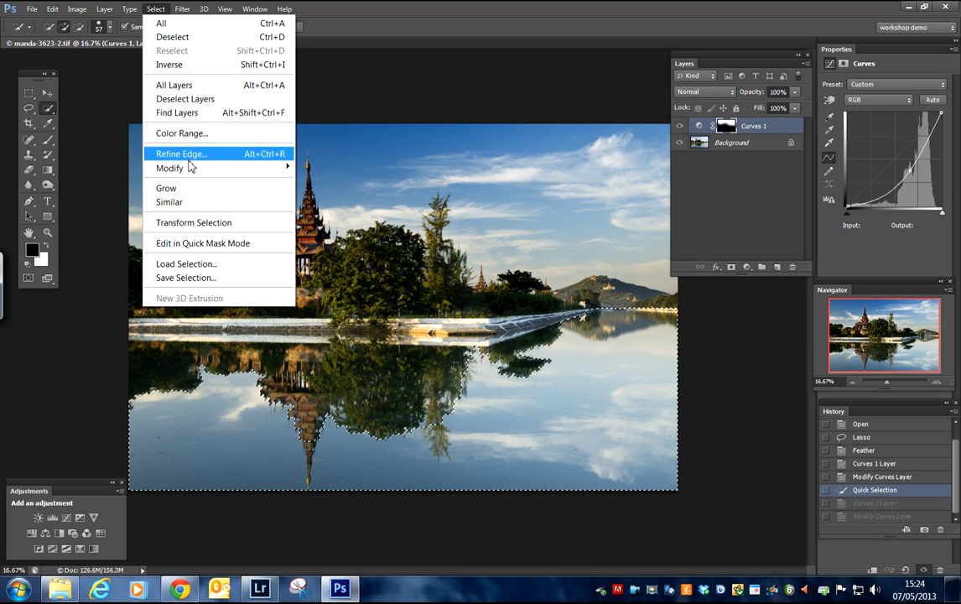
pyautogui.moveTo(191, 168)
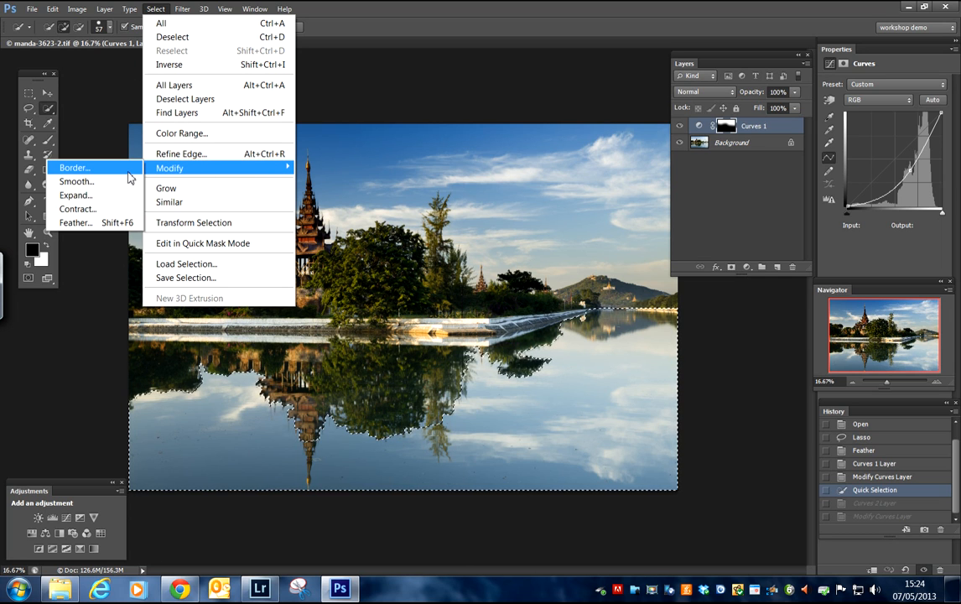
pyautogui.click(98, 228)
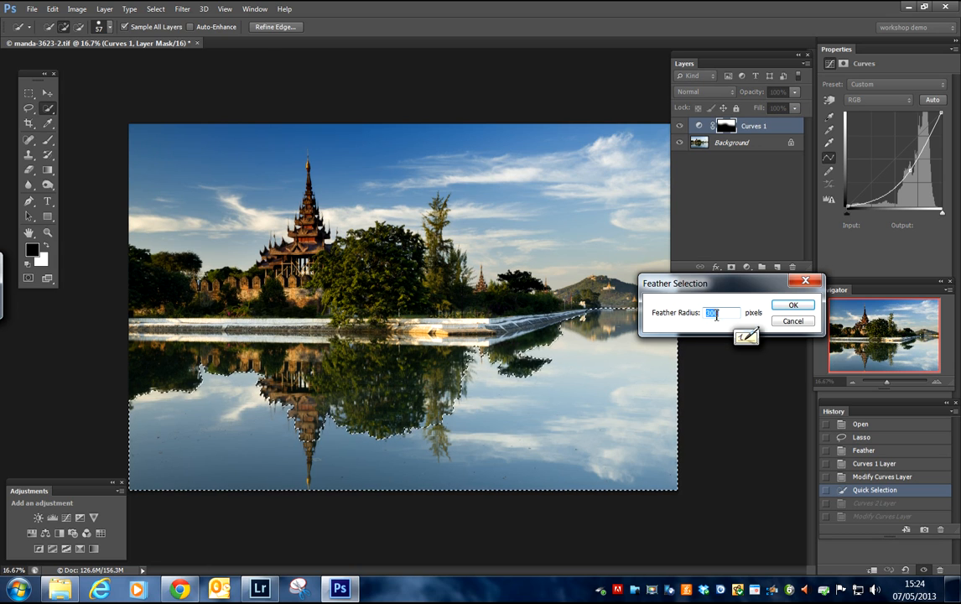
pyautogui.write('2')
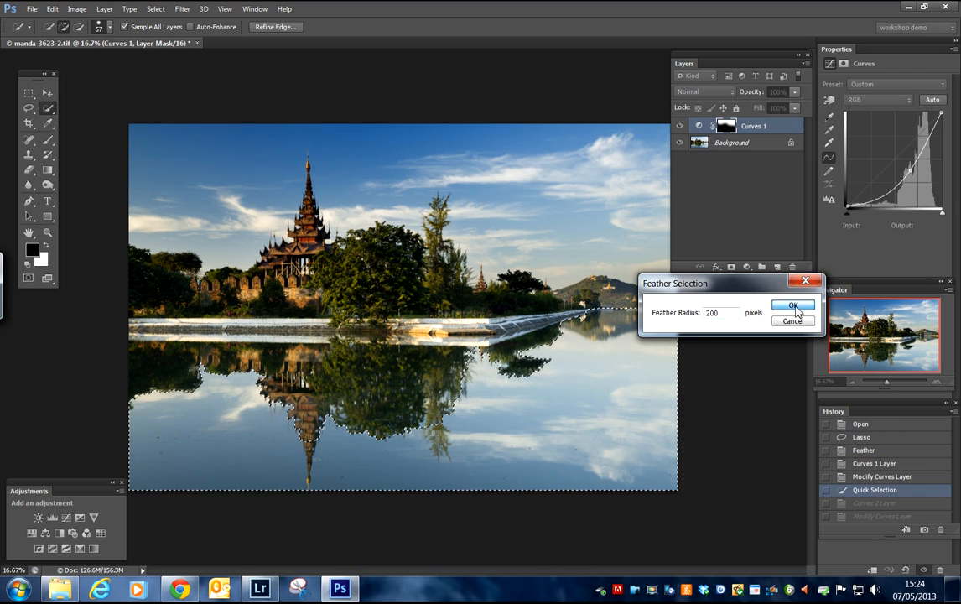
pyautogui.click(792, 305)
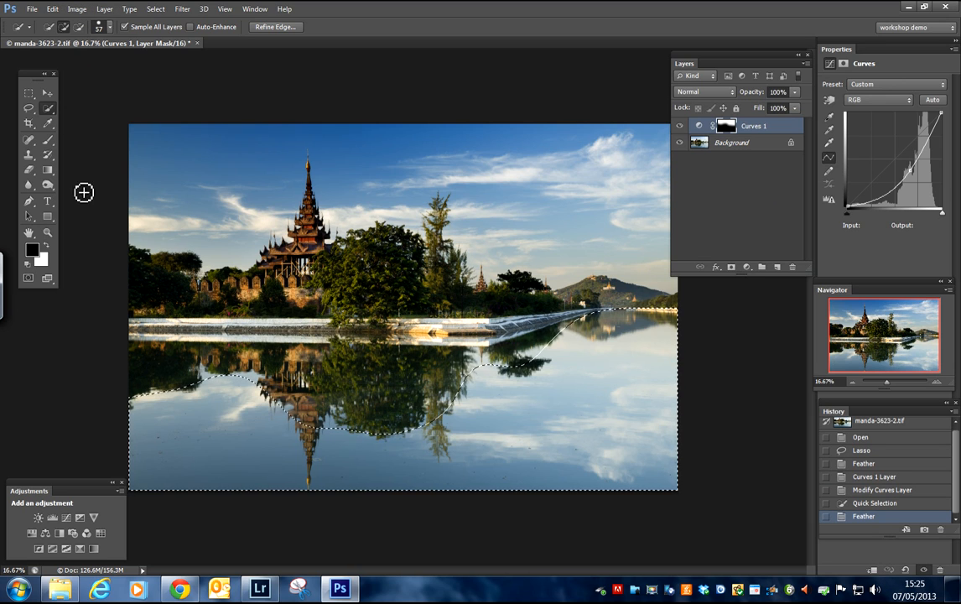
# Step: Add a Curves layer to the feathered water selection with points at input 218, output 208 and input 52, output 28
pyautogui.click(66, 516)
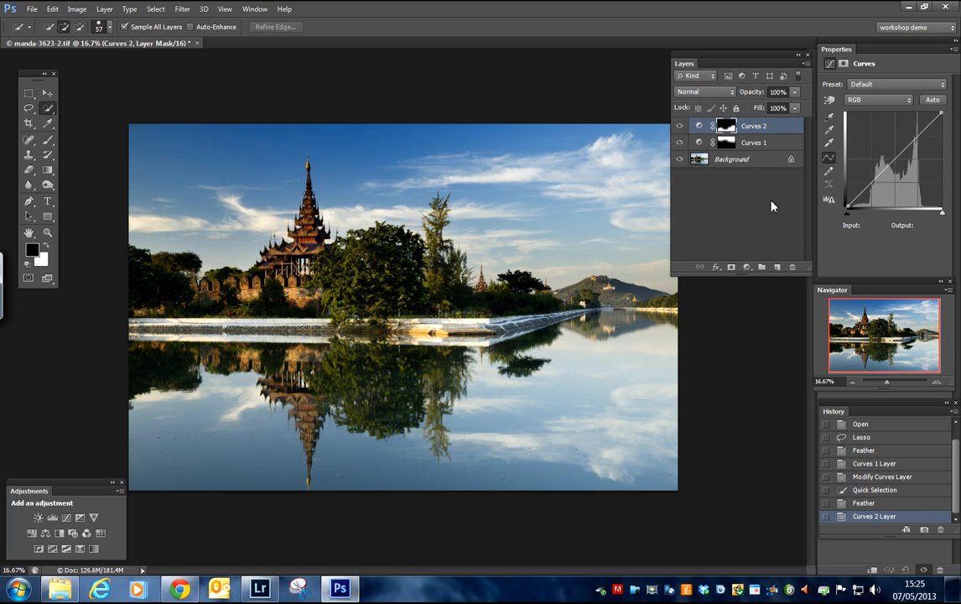
pyautogui.click(897, 160)
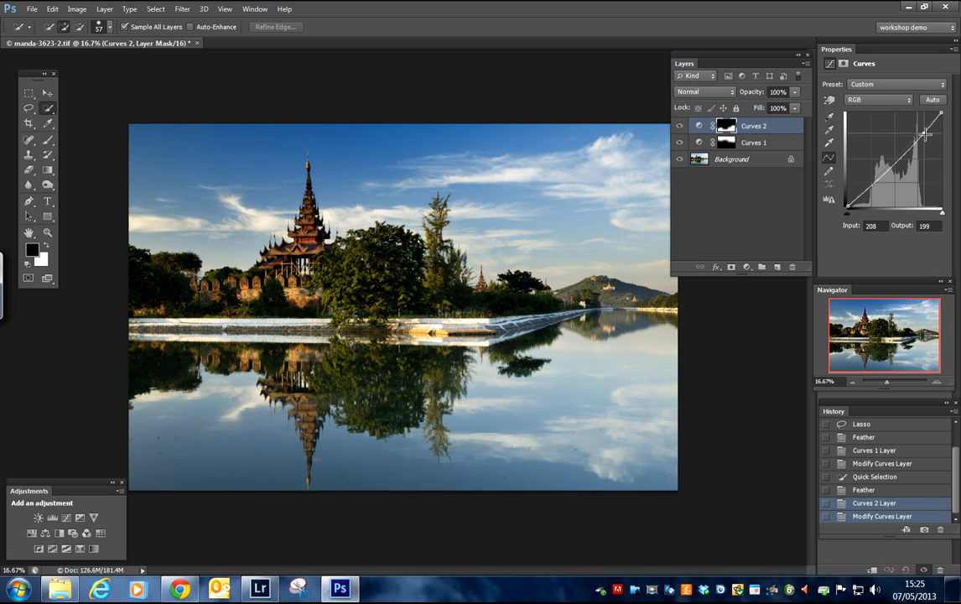
pyautogui.click(927, 132)
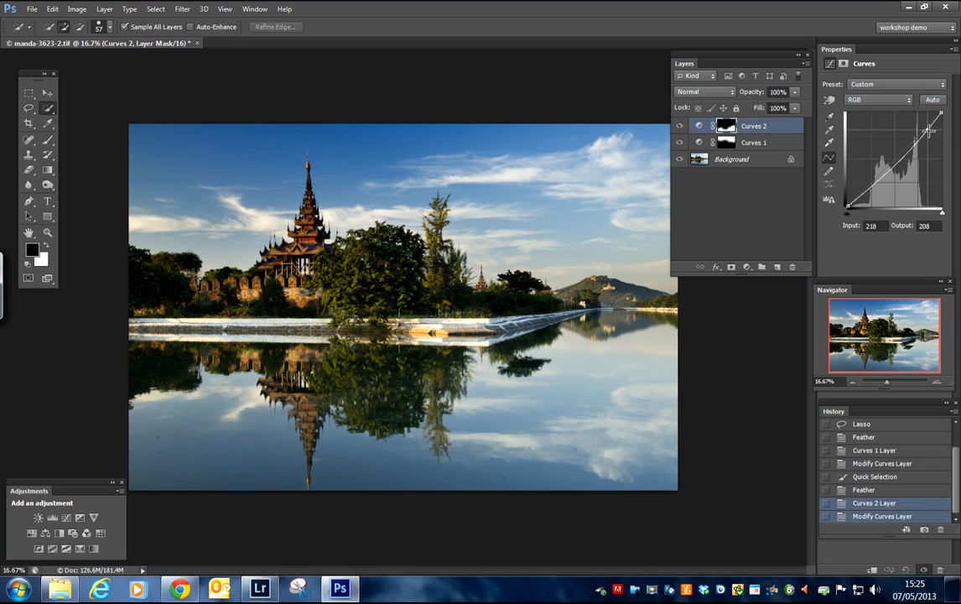
pyautogui.moveTo(865, 193); pyautogui.dragTo(868, 196)
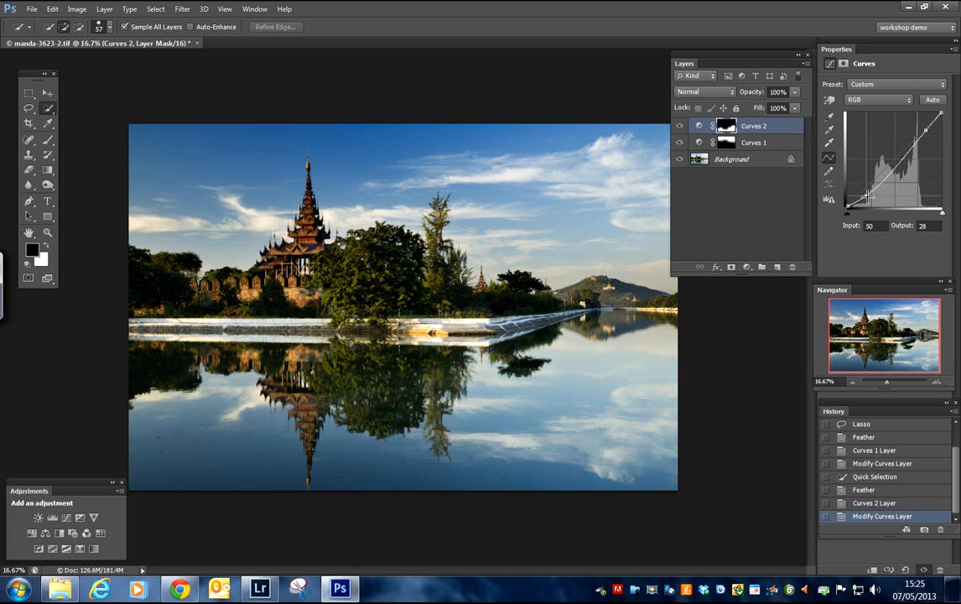
pyautogui.moveTo(867, 196); pyautogui.dragTo(866, 196)
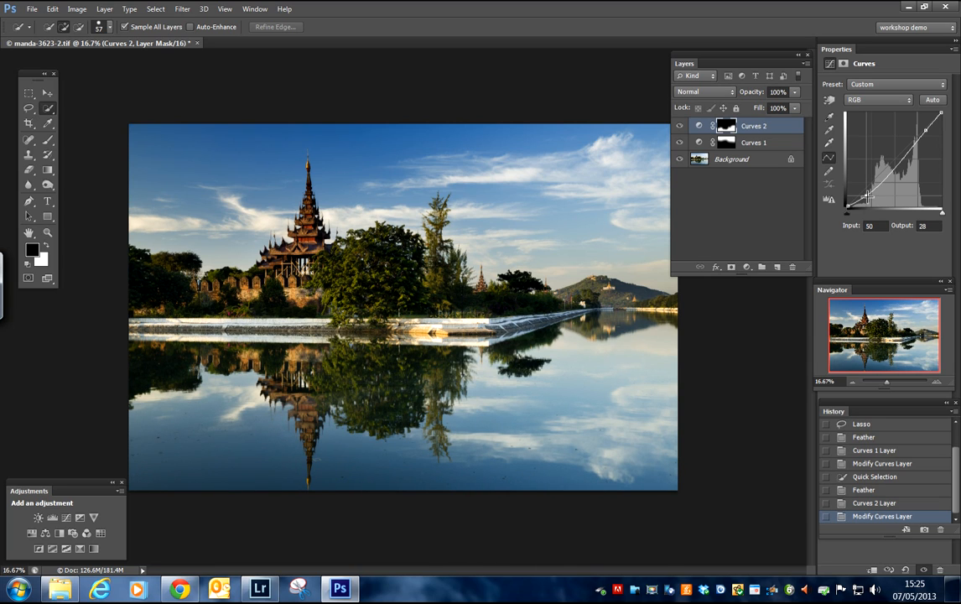
pyautogui.click(927, 131)
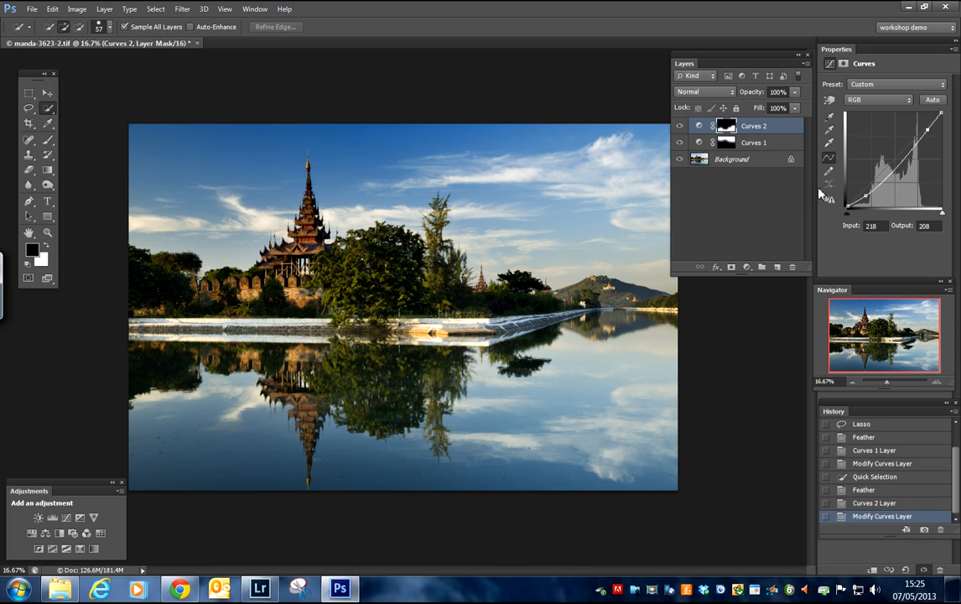
pyautogui.moveTo(865, 197); pyautogui.dragTo(869, 195)
# Step: Hide both Curves layers and show them again to compare the original photo with the darkened version
pyautogui.click(680, 127)
pyautogui.click(679, 143)
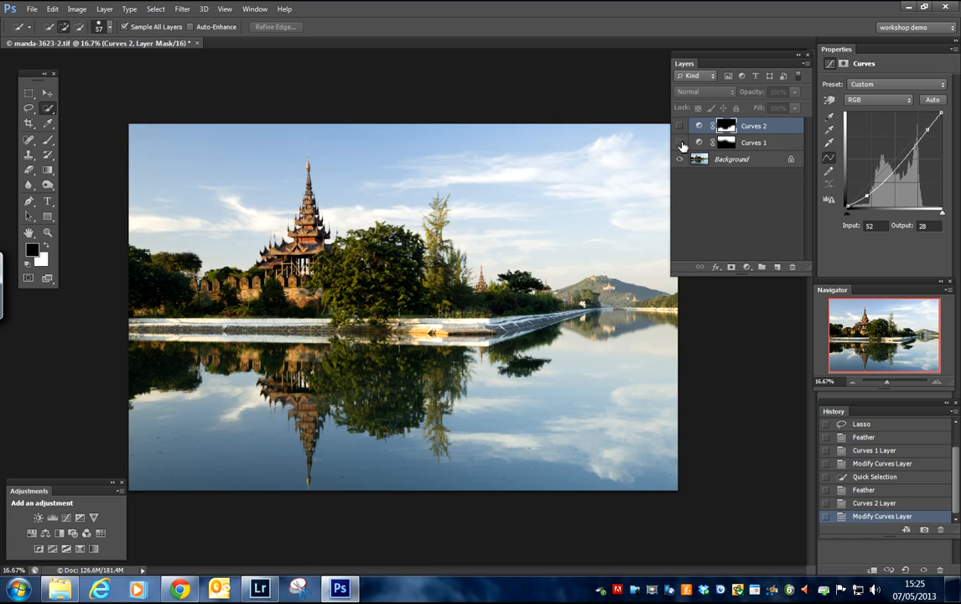
pyautogui.click(680, 143)
pyautogui.click(680, 126)
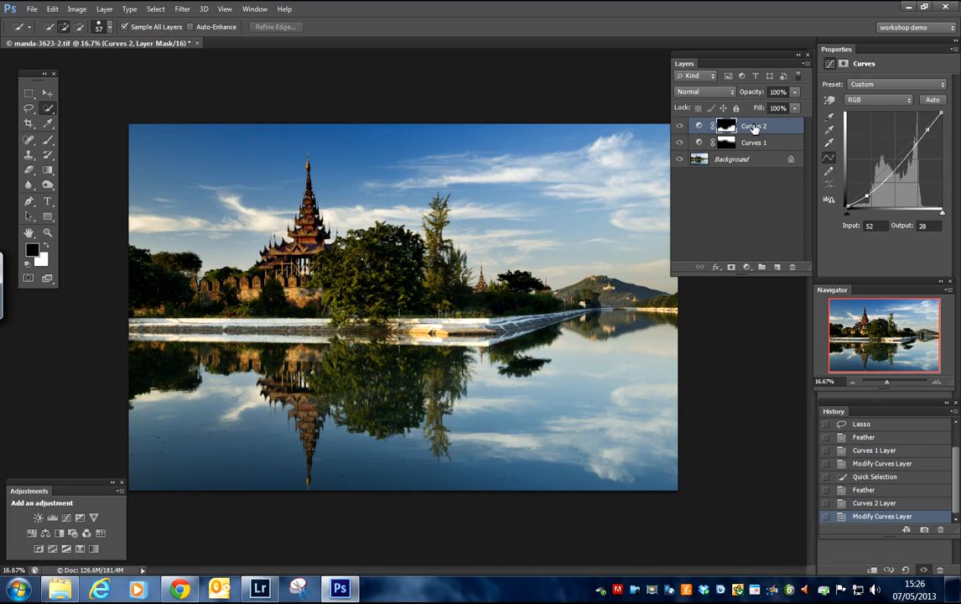
pyautogui.click(699, 126)
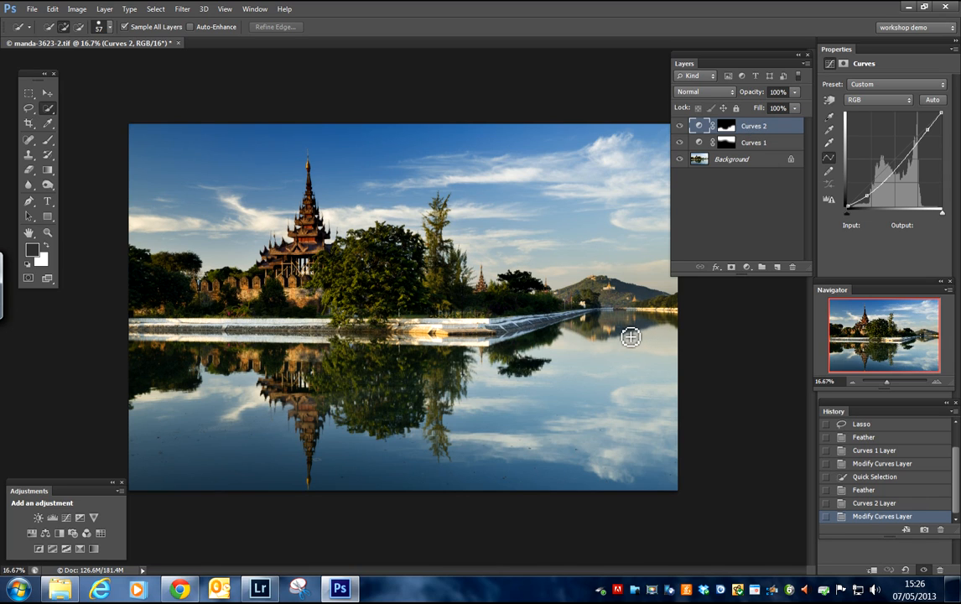
# Step: Select the sky's Curves layer and toggle the visibility of the water and sky adjustments individually and together to compare their effects
pyautogui.click(691, 144)
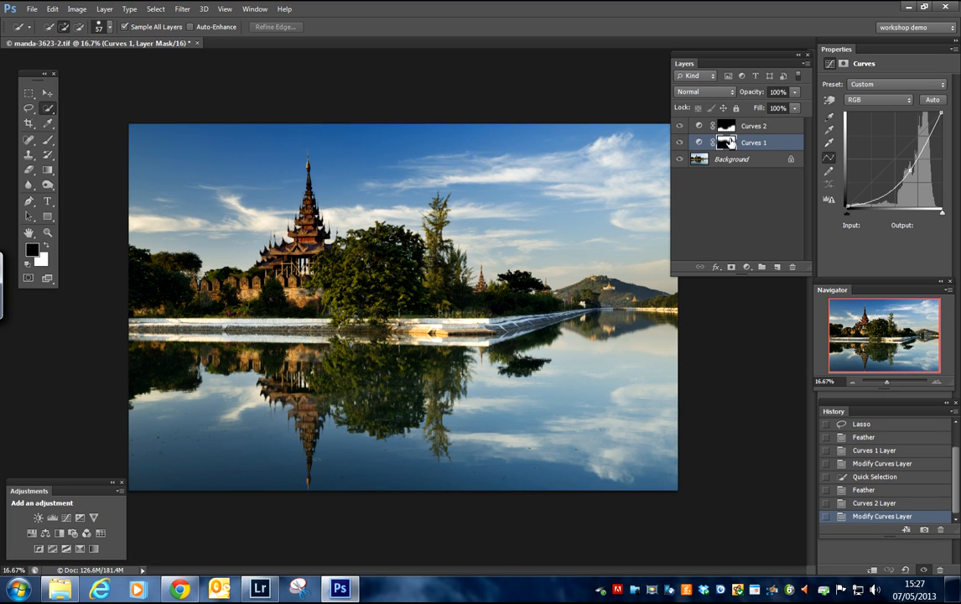
pyautogui.click(680, 127)
pyautogui.click(680, 127)
pyautogui.click(679, 143)
pyautogui.click(680, 143)
pyautogui.click(680, 142)
pyautogui.click(680, 143)
pyautogui.click(680, 126)
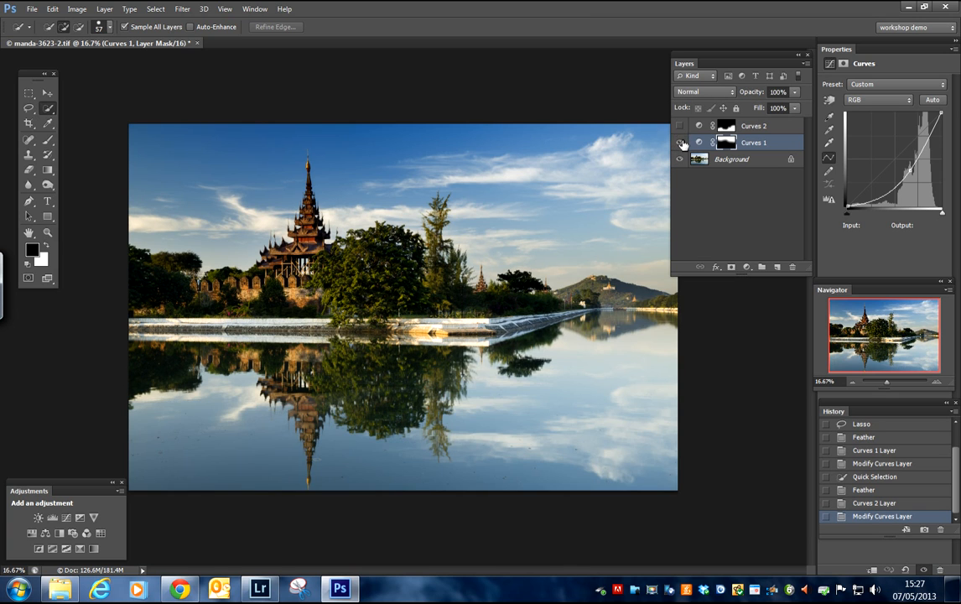
pyautogui.click(680, 143)
pyautogui.click(680, 126)
pyautogui.click(680, 142)
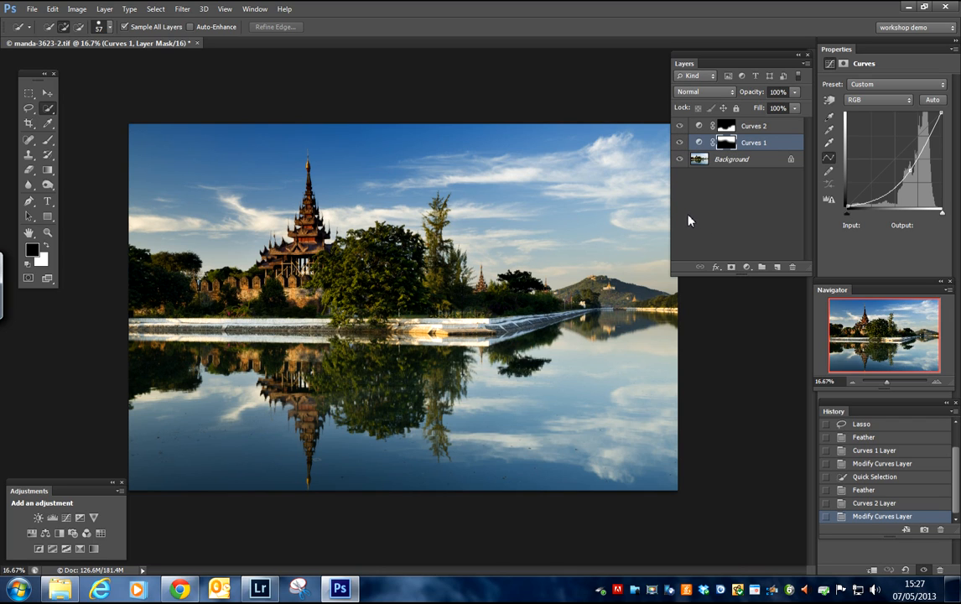
# Step: Flatten the image into a single background layer and collapse the layer list
pyautogui.click(104, 10)
pyautogui.click(156, 480)
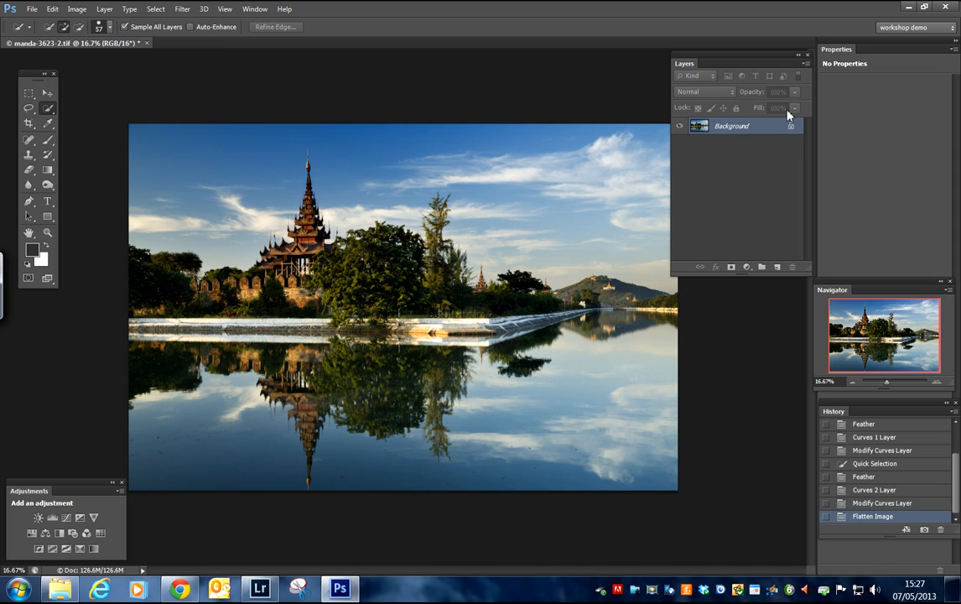
pyautogui.click(797, 57)
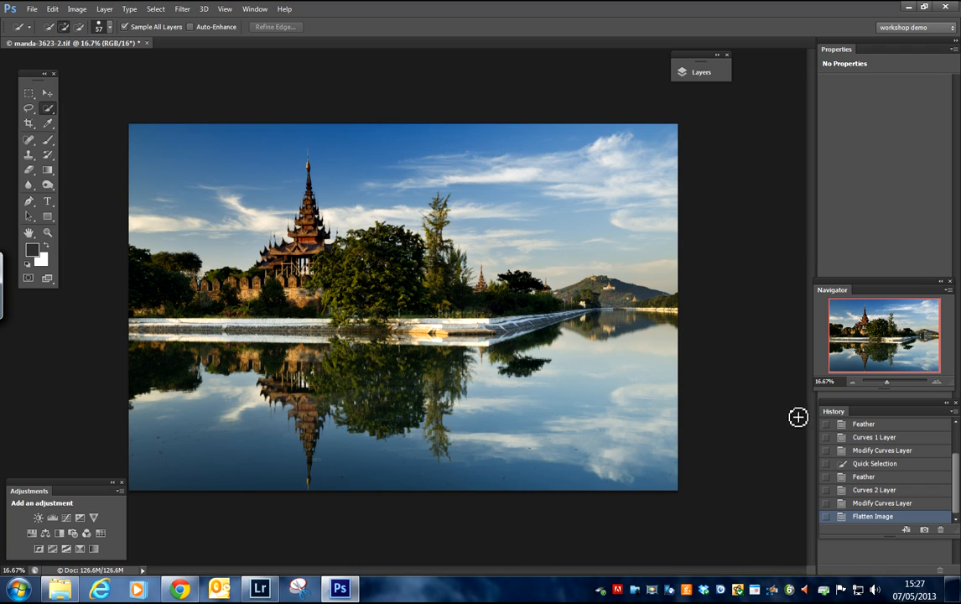